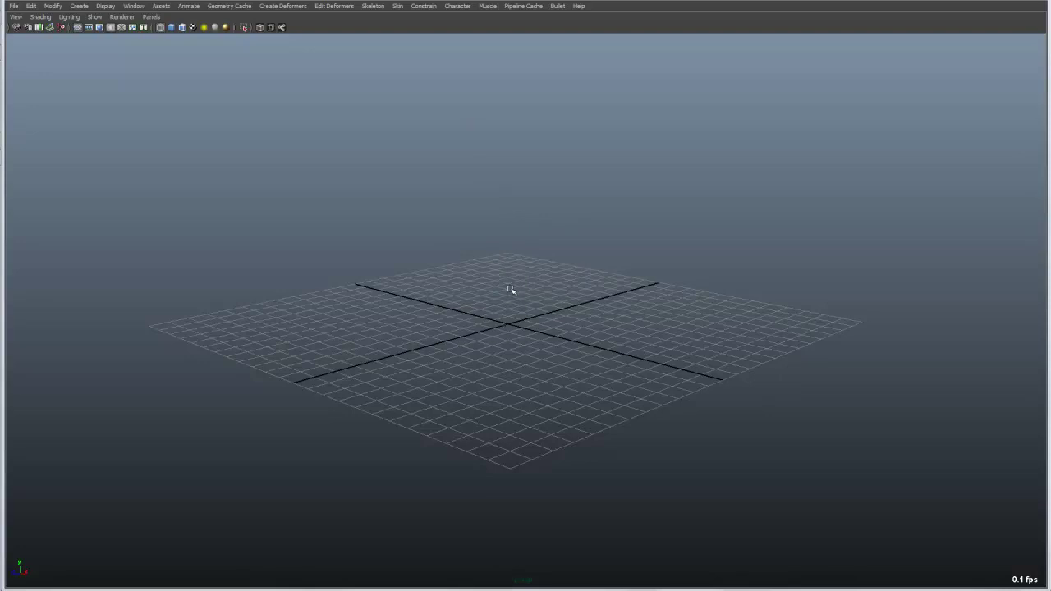
Switch the perspective viewport to the side view and back to the perspective view
key(space)
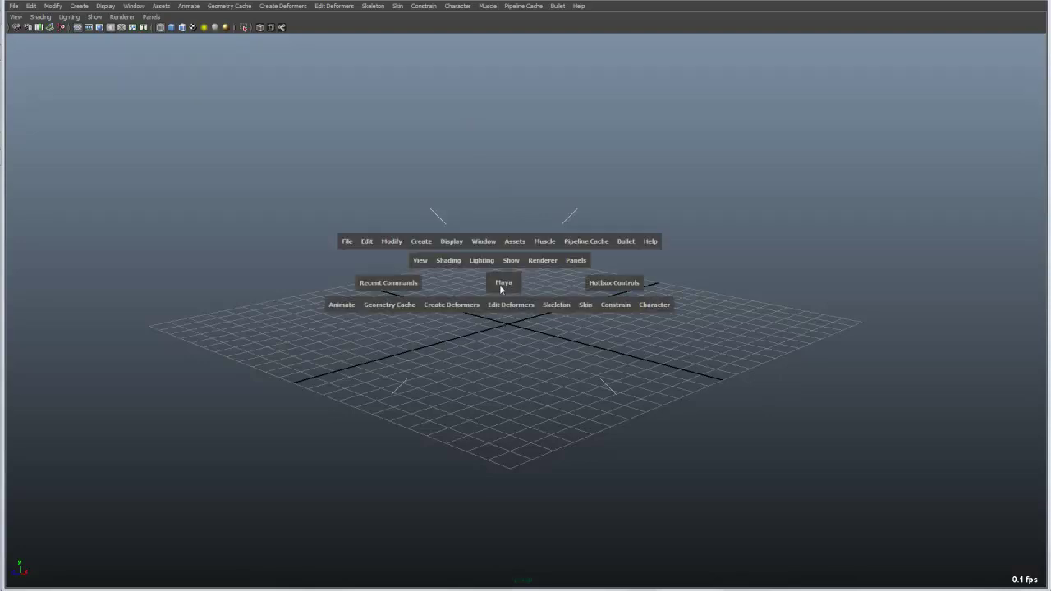
click(504, 285)
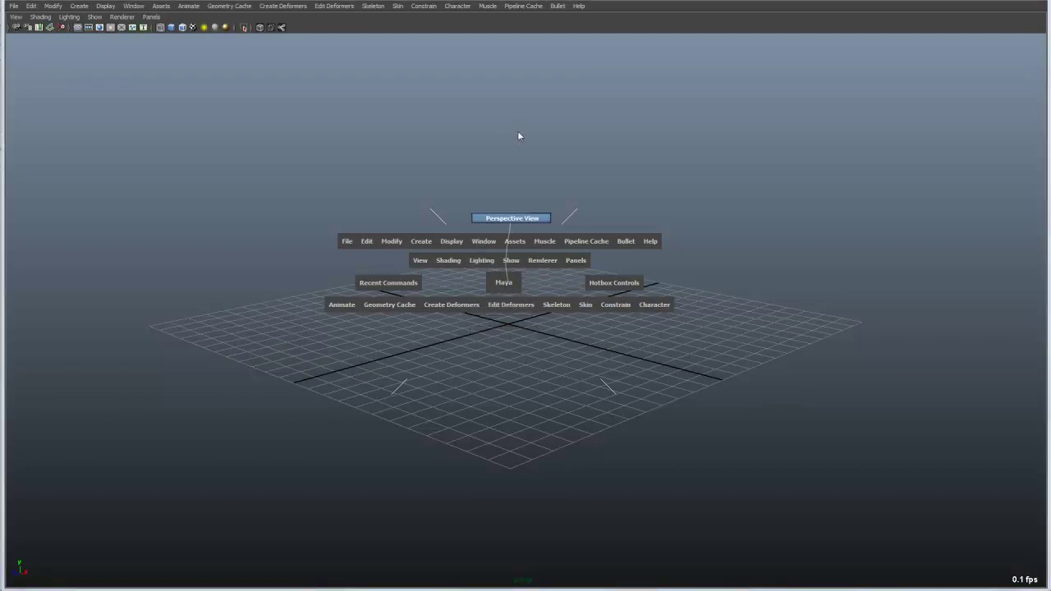
drag(507, 288, 416, 291)
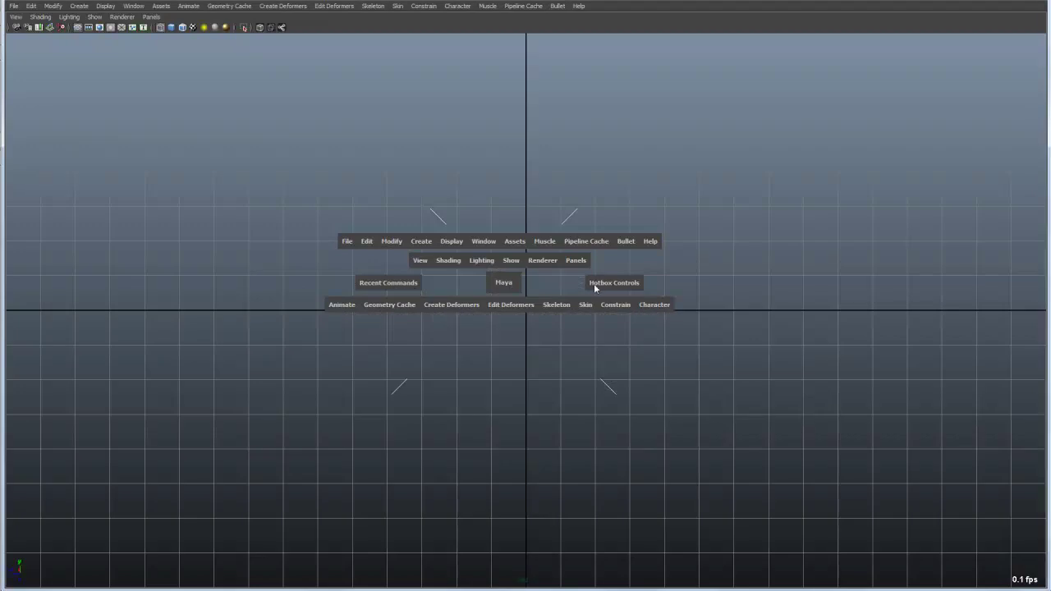
drag(524, 284, 513, 174)
drag(504, 283, 715, 291)
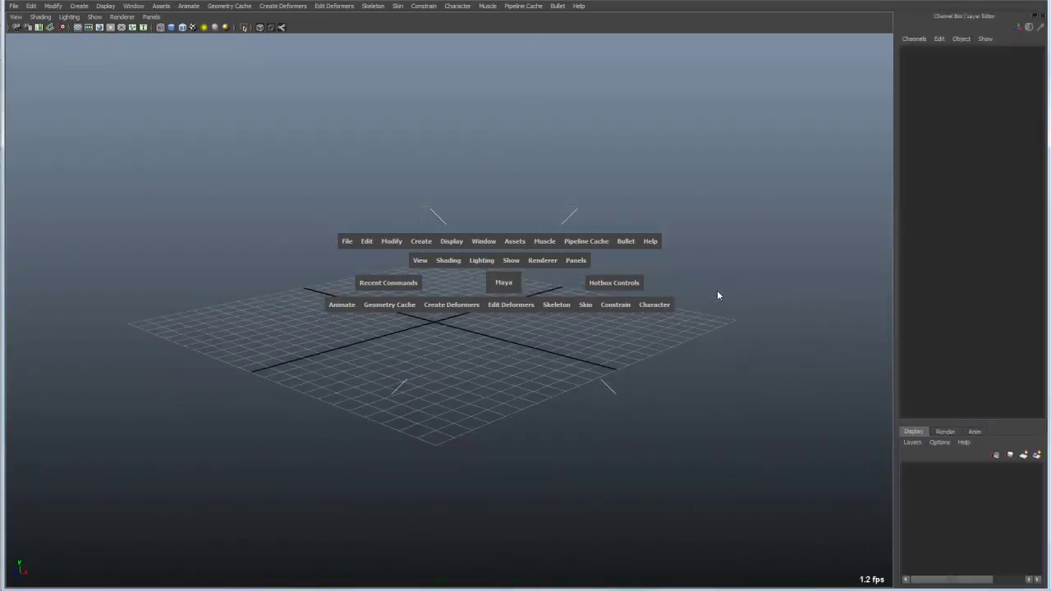
Switch the viewport to another orthographic view and restore the perspective view
mouse_move(504, 284)
mouse_down()
mouse_move(494, 169)
mouse_move(506, 193)
mouse_move(384, 262)
mouse_move(651, 278)
mouse_move(489, 338)
mouse_move(503, 195)
mouse_move(509, 286)
mouse_move(505, 179)
mouse_move(514, 281)
mouse_up()
drag(528, 68, 720, 303)
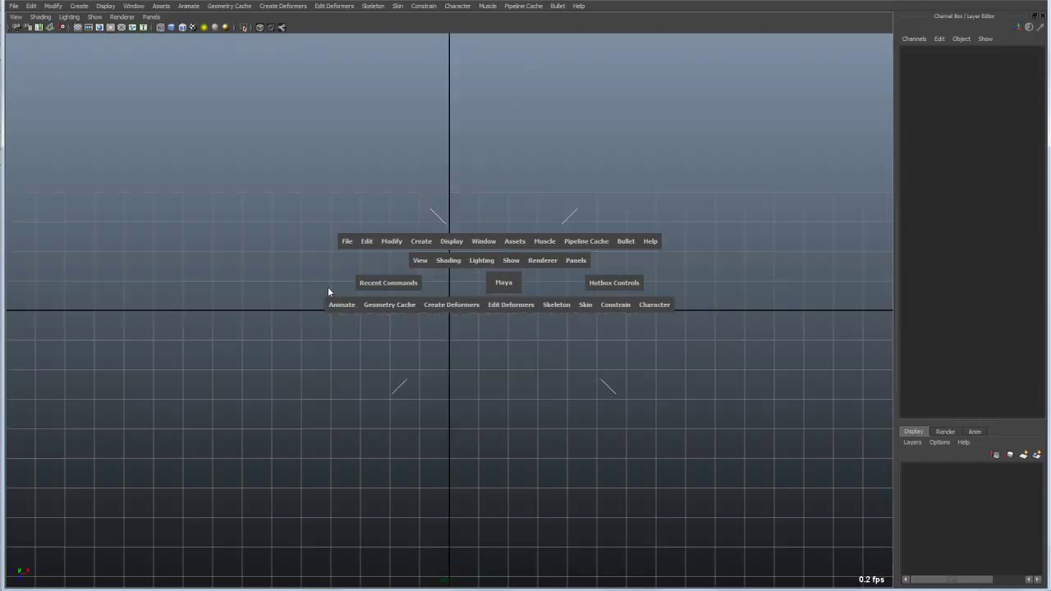
drag(492, 217, 516, 97)
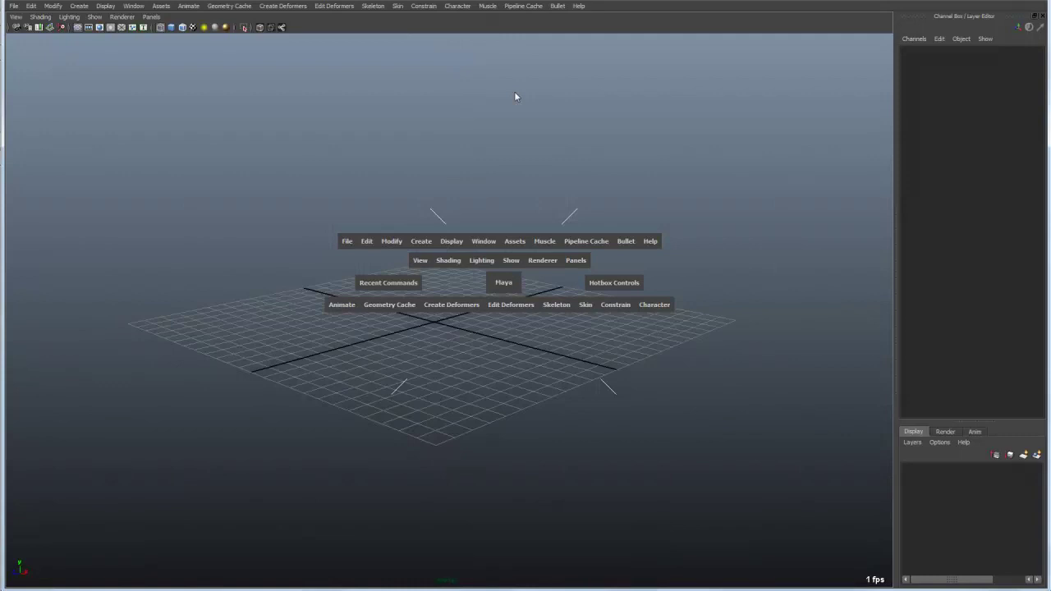
key(space)
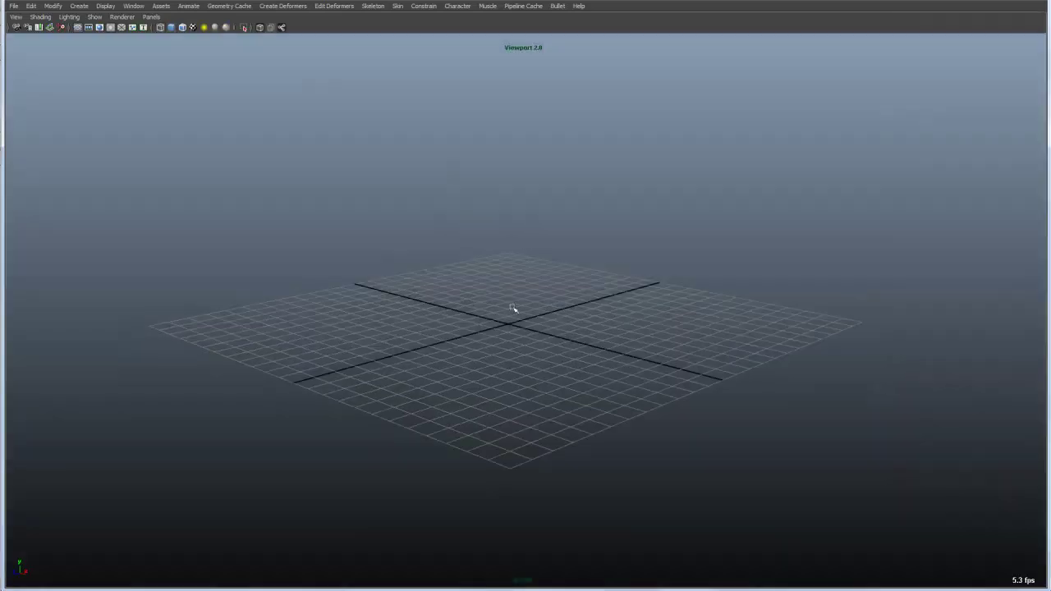
Display the side view in the Viewport 2.0 panel and return to the perspective view
key(space)
drag(510, 289, 692, 298)
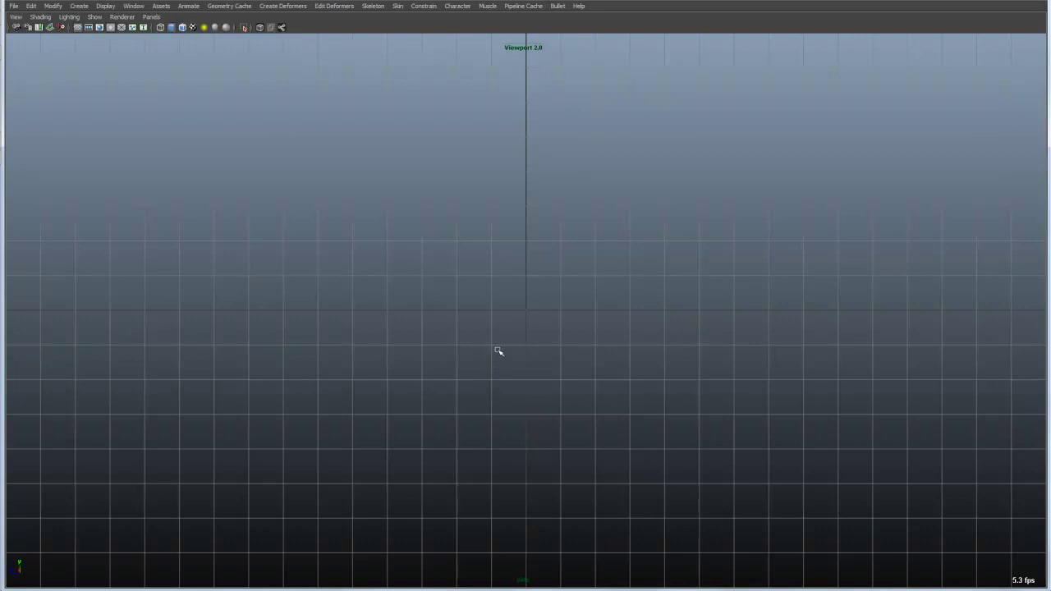
key(space)
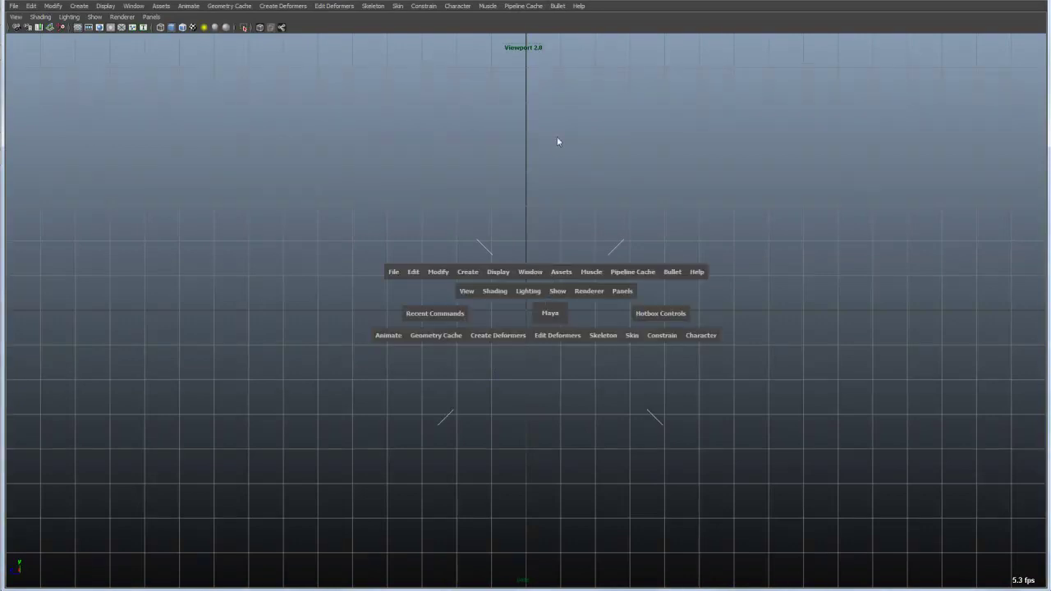
drag(553, 150, 612, 146)
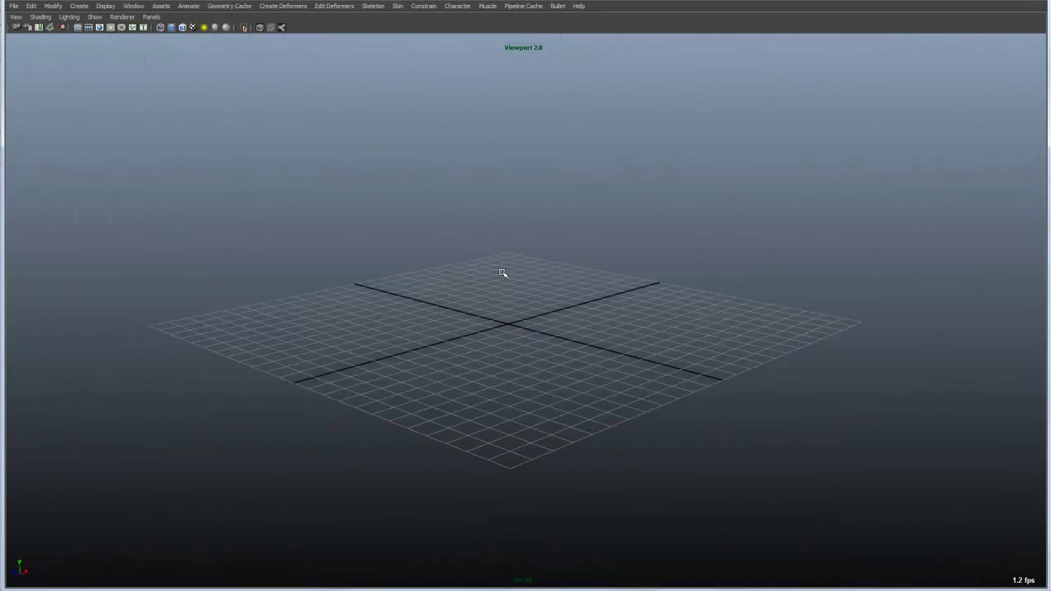
Examine the marking menus in the hotbox zones around the menu rows, including the panel layout presets
key(space)
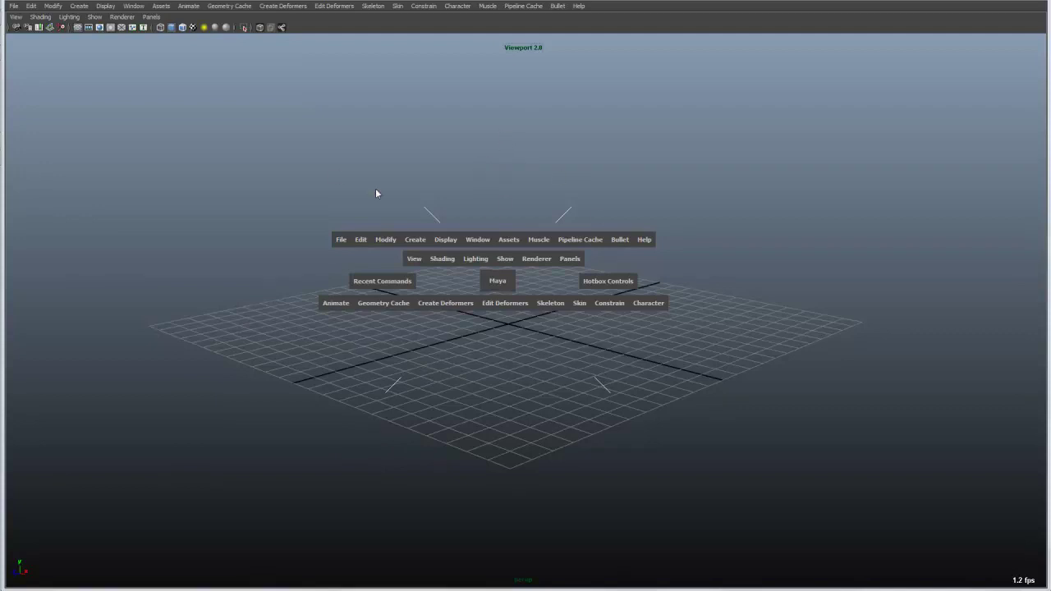
click(492, 153)
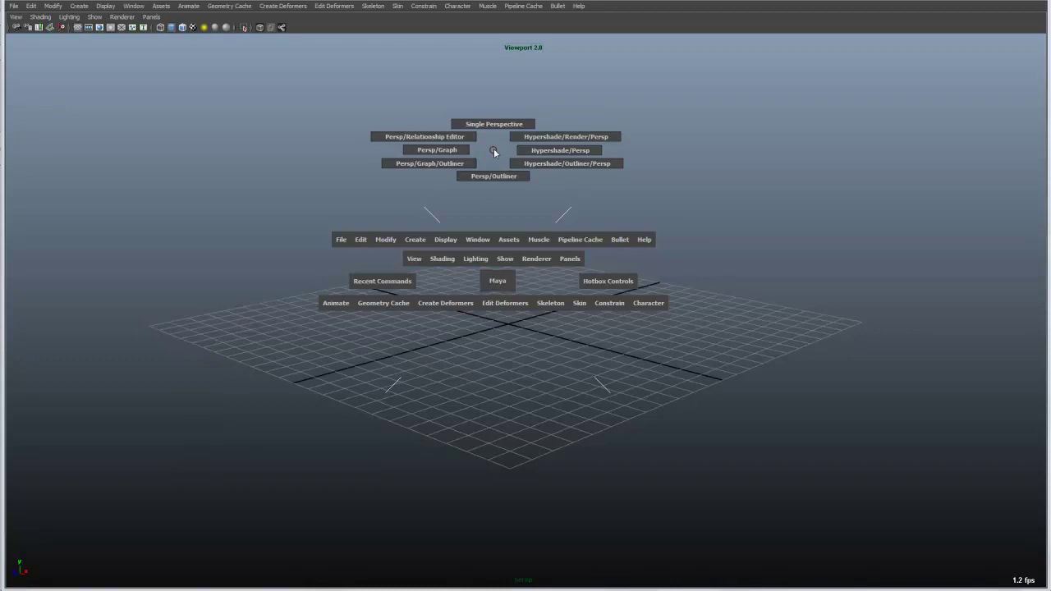
click(493, 151)
mouse_move(492, 386)
mouse_down()
mouse_move(570, 382)
mouse_move(482, 424)
mouse_move(497, 395)
mouse_up()
mouse_move(751, 272)
mouse_down()
mouse_move(800, 288)
mouse_move(792, 267)
mouse_move(737, 244)
mouse_move(757, 275)
mouse_up()
drag(492, 163, 506, 166)
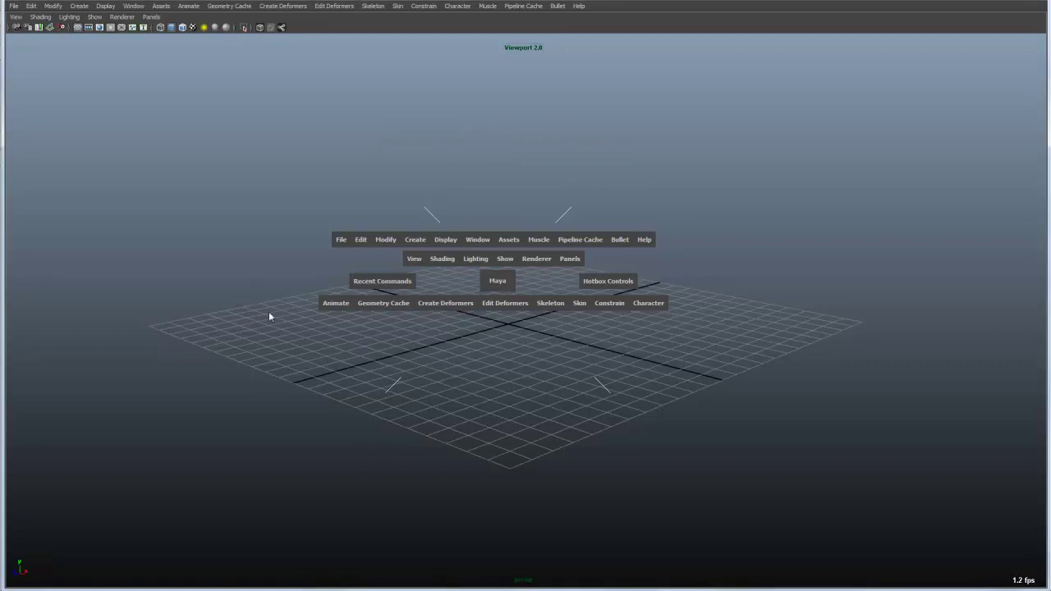
mouse_move(261, 268)
mouse_down()
mouse_move(263, 230)
mouse_move(283, 271)
mouse_move(262, 269)
mouse_move(271, 264)
mouse_up()
Show the help line, time slider and range slider, and hide them again
drag(757, 272, 747, 175)
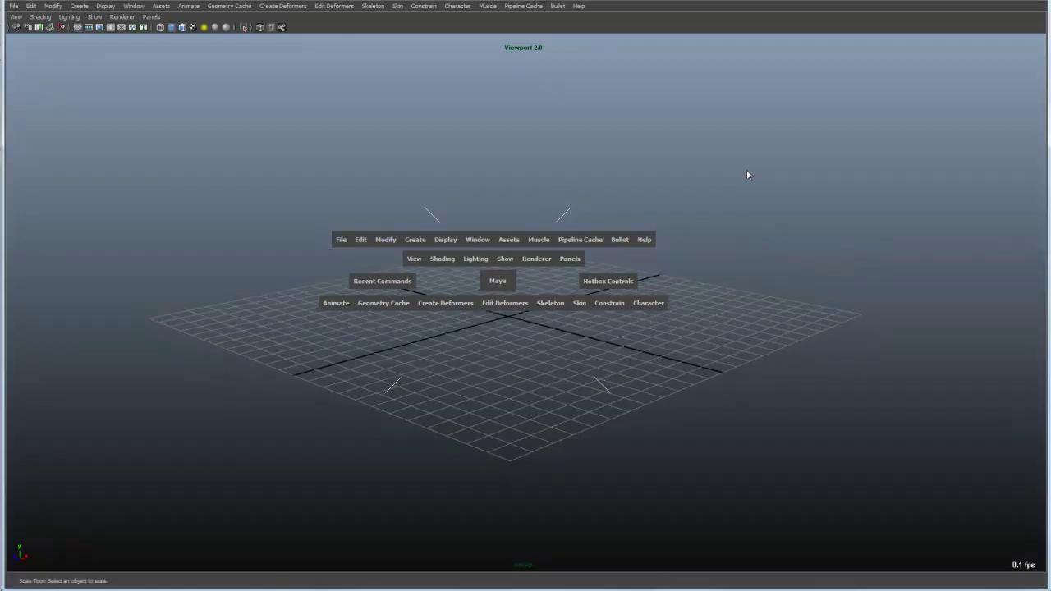
drag(759, 267, 754, 333)
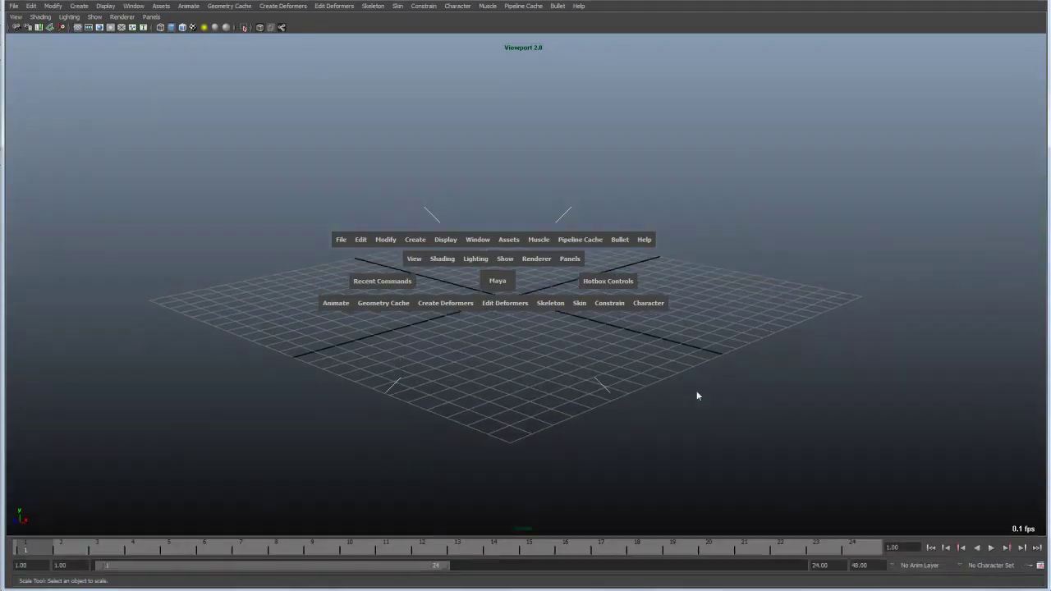
drag(765, 270, 760, 184)
drag(764, 320, 780, 253)
key(space)
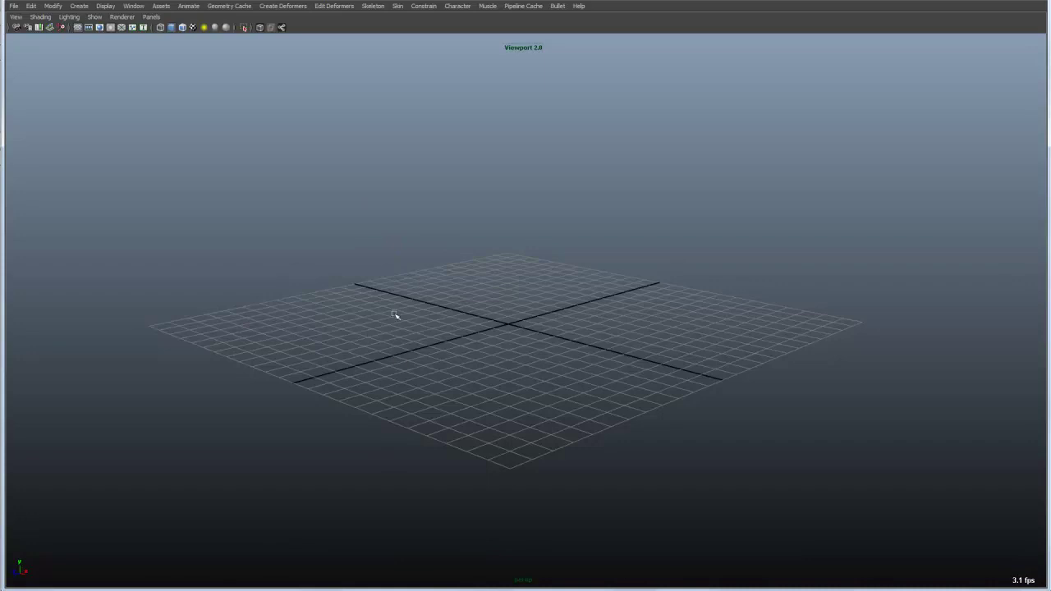
Show the time slider, range slider, tool box and Channel Box / Layer Editor
key(space)
drag(723, 353, 716, 304)
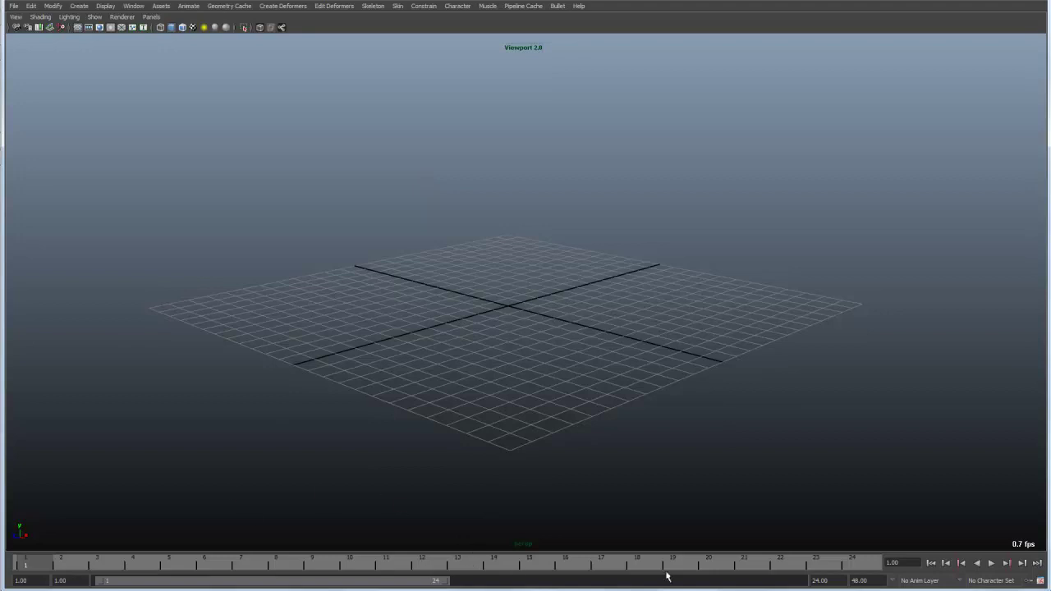
key(space)
drag(689, 264, 748, 297)
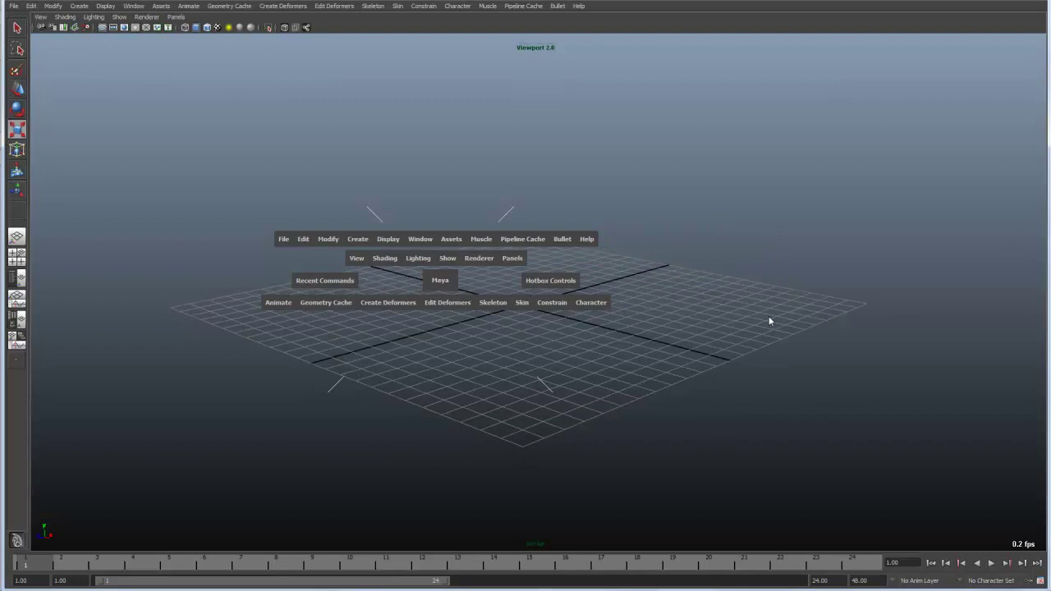
drag(788, 292, 716, 321)
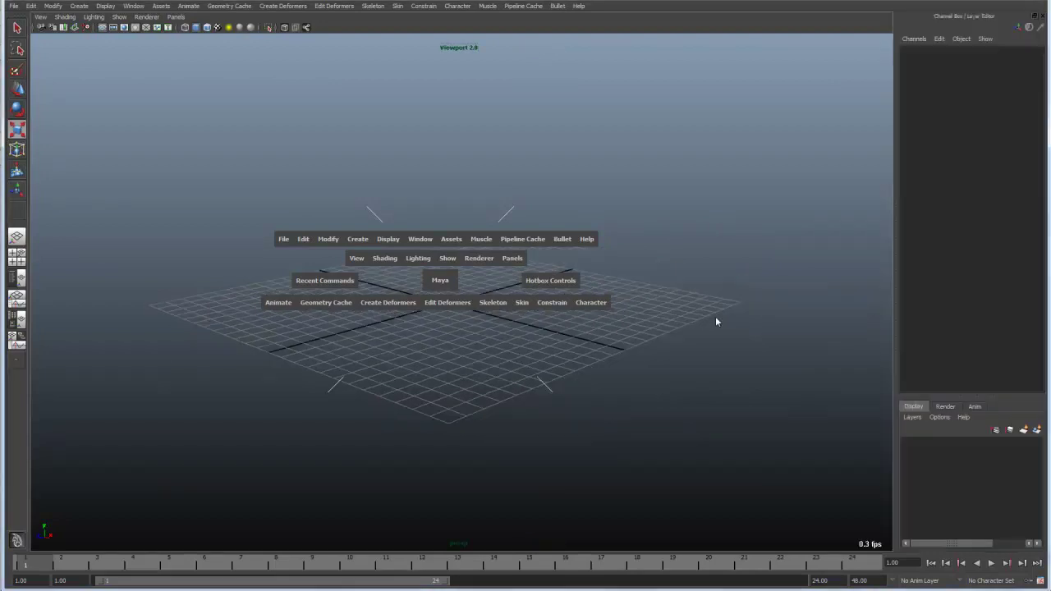
Show the command line, help line, status line and shelf
drag(712, 277, 645, 191)
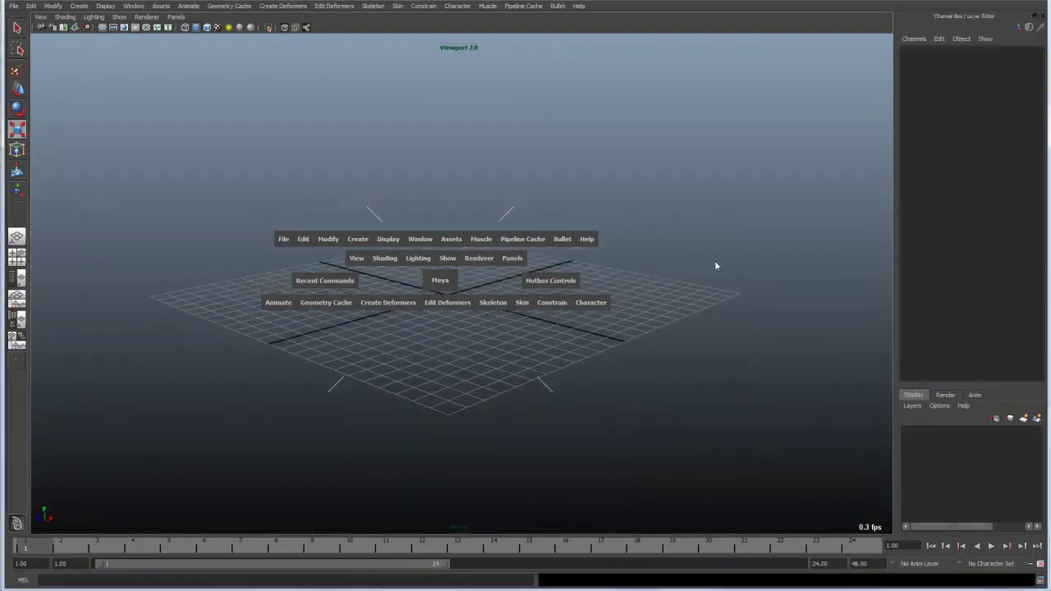
drag(708, 256, 717, 225)
drag(703, 293, 771, 250)
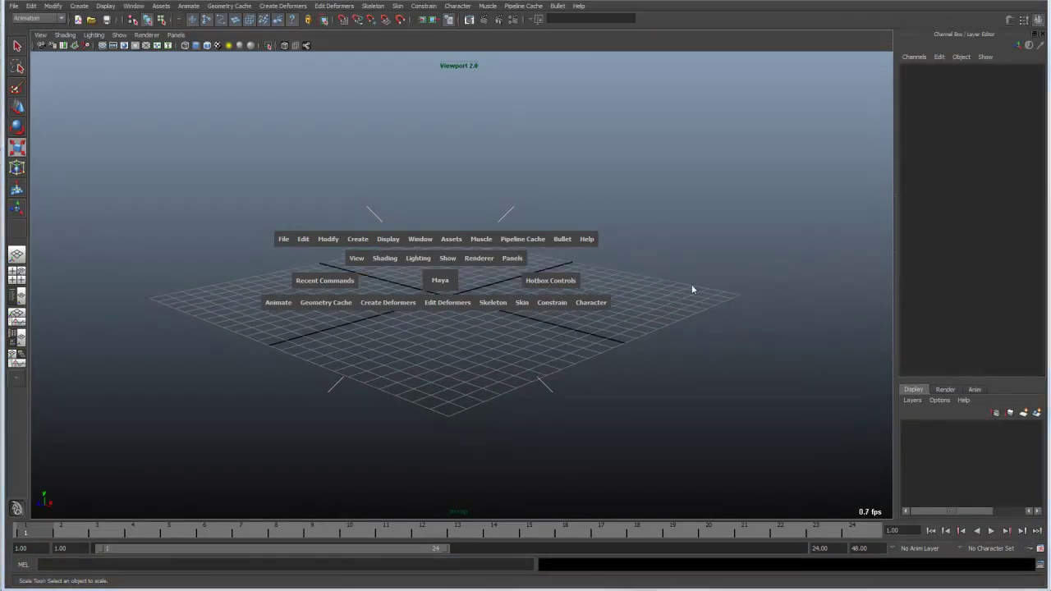
drag(757, 285, 662, 298)
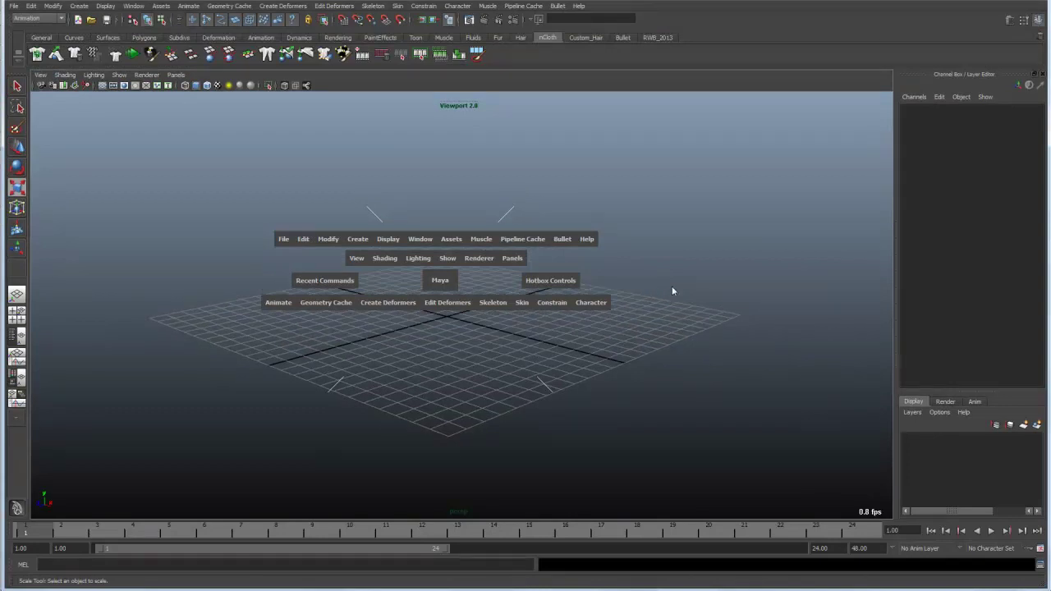
Tear off the list of UI Elements as a floating window and place it over the viewport's upper-left area
click(388, 239)
mouse_move(402, 280)
click(504, 280)
drag(476, 265, 155, 124)
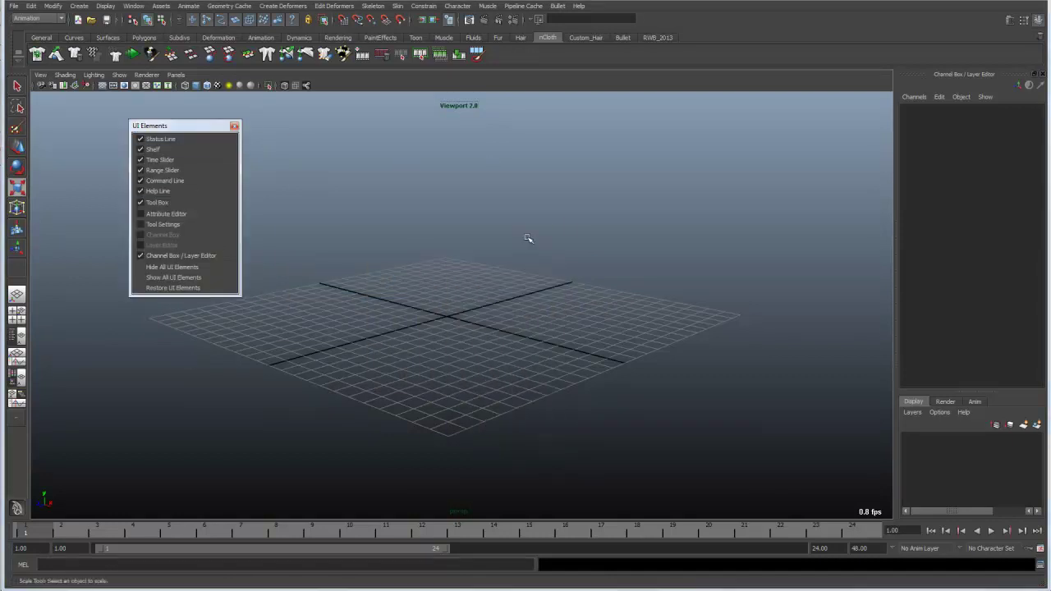
Hide the shelf, status line, time and range sliders, tool box, help line, command line and Channel Box / Layer Editor, and close the UI Elements window
key(space)
drag(746, 243, 667, 247)
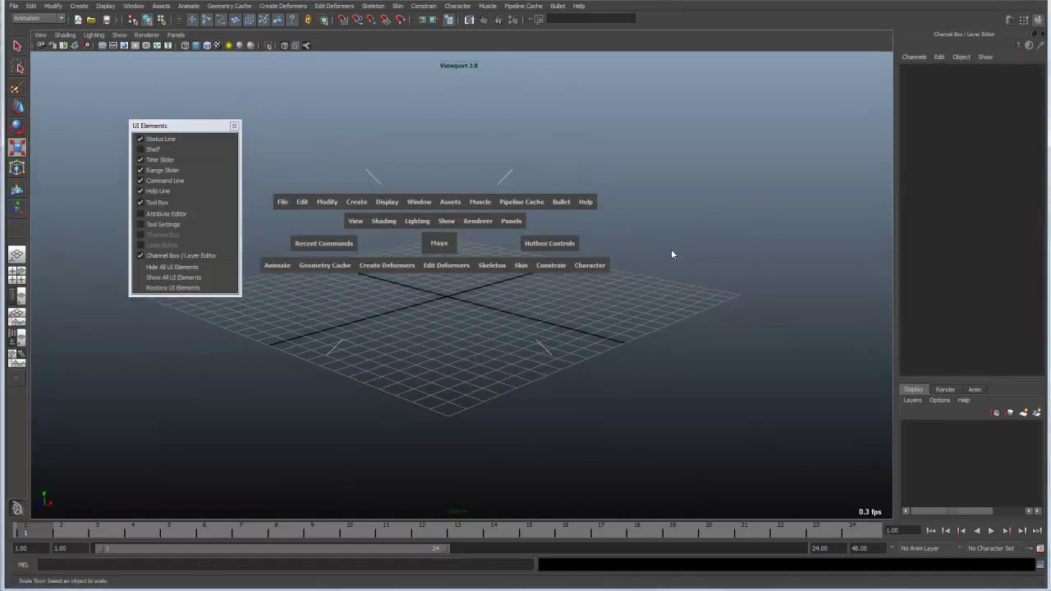
drag(750, 193, 802, 314)
drag(737, 224, 639, 376)
drag(721, 242, 636, 147)
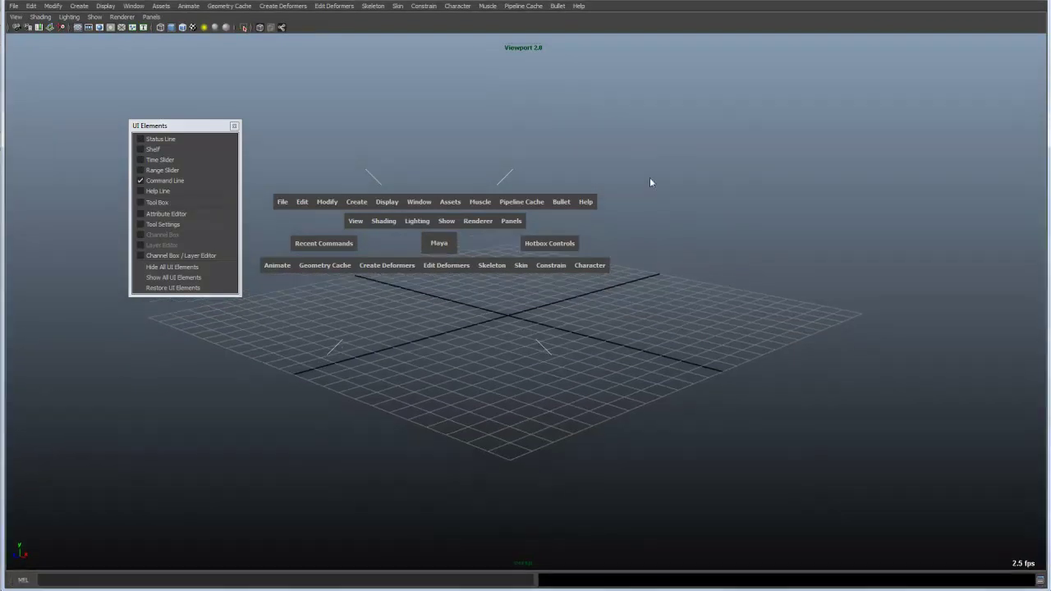
drag(708, 233, 710, 246)
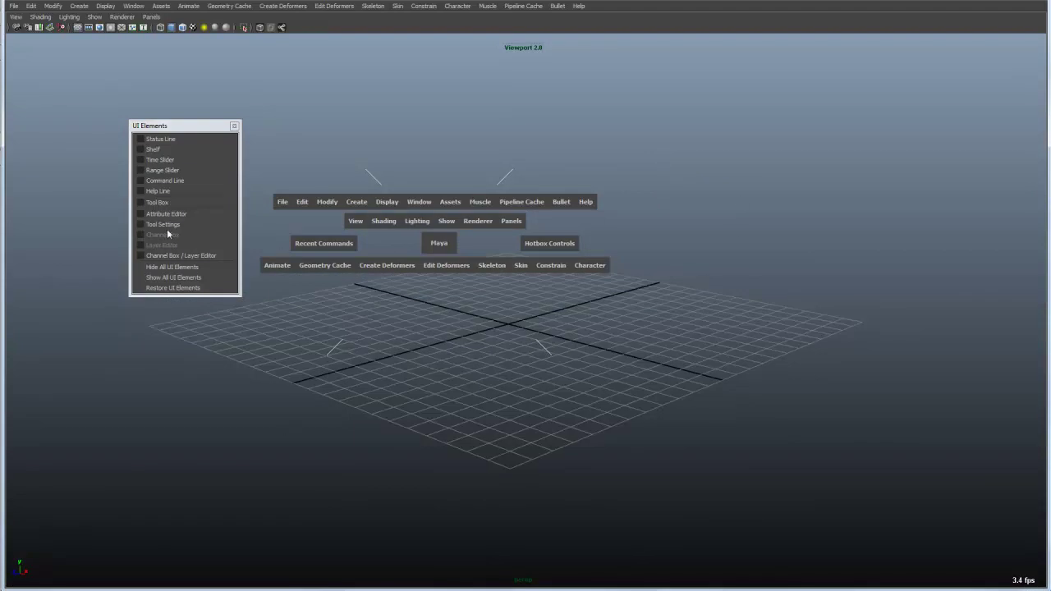
click(234, 126)
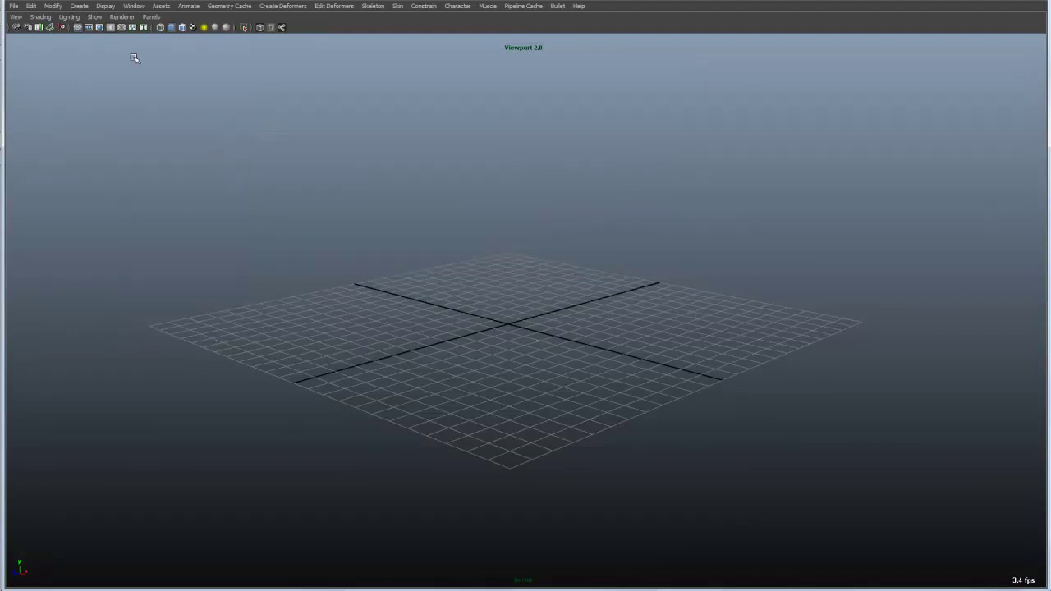